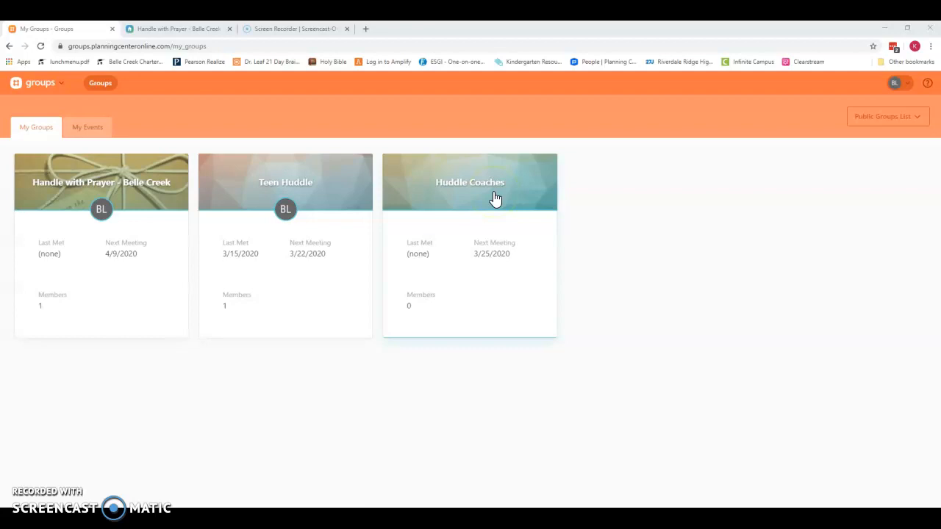
Step: Open the Huddle Coaches group's events and read the details of the Huddle Coach Virtual Training event
{"action": "left_click", "coordinate": [495, 196]}
{"action": "left_click", "coordinate": [519, 210]}
{"action": "left_click", "coordinate": [358, 398]}
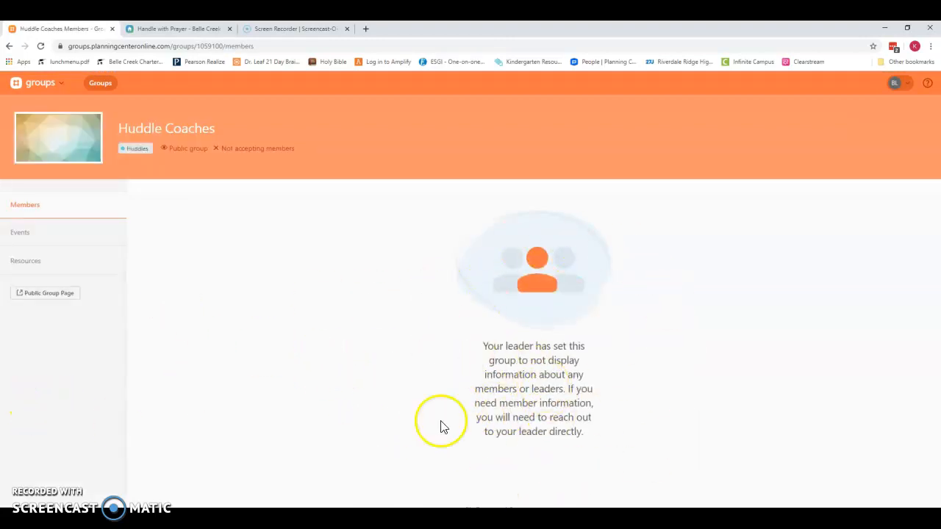
{"action": "left_click", "coordinate": [26, 234]}
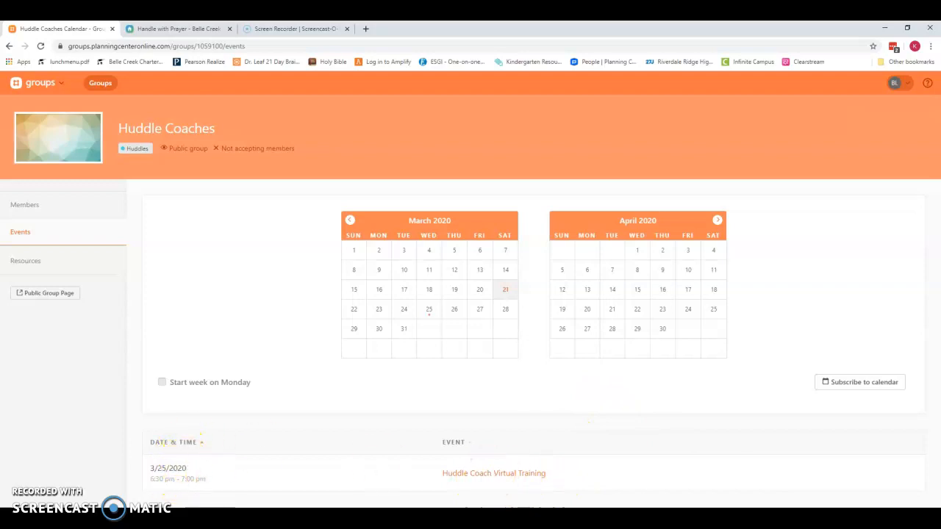
{"action": "left_click", "coordinate": [490, 474]}
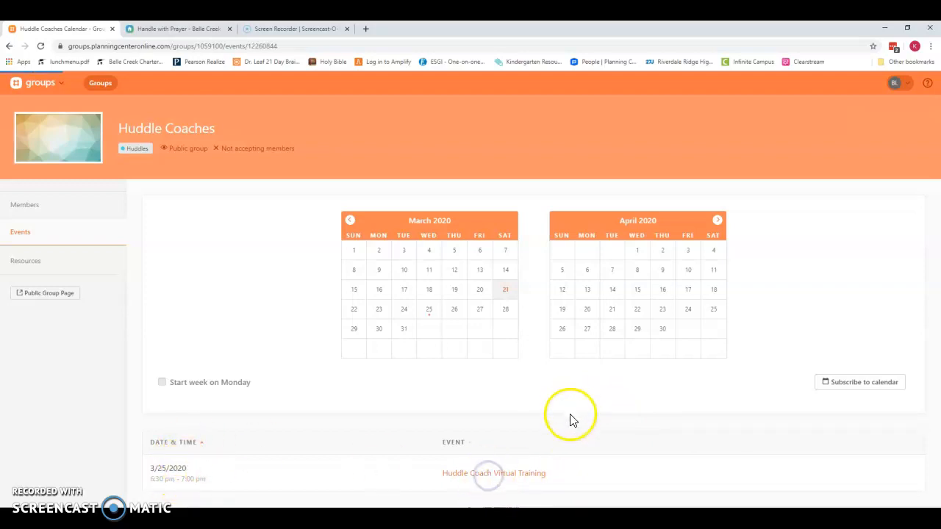
{"action": "scroll", "coordinate": [297, 339], "scroll_direction": "down", "scroll_amount": 1}
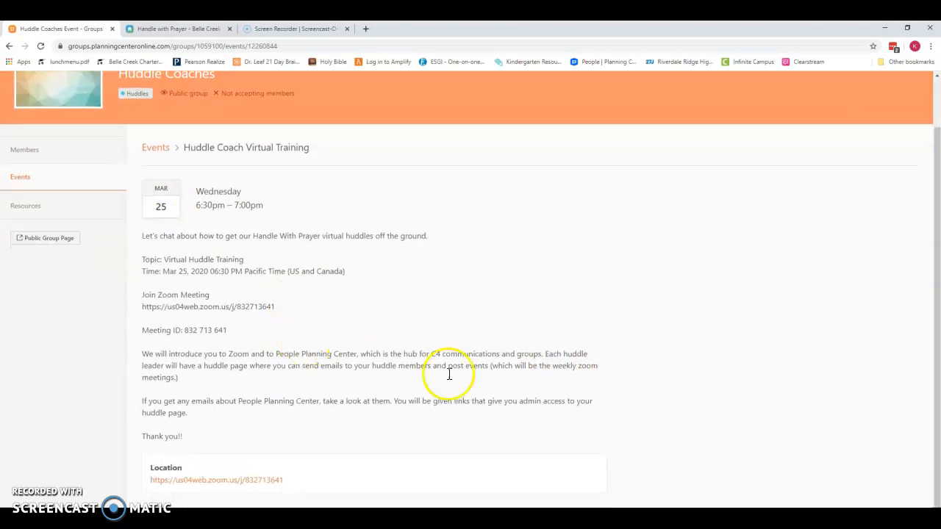
{"action": "scroll", "coordinate": [516, 372], "scroll_direction": "up", "scroll_amount": 1}
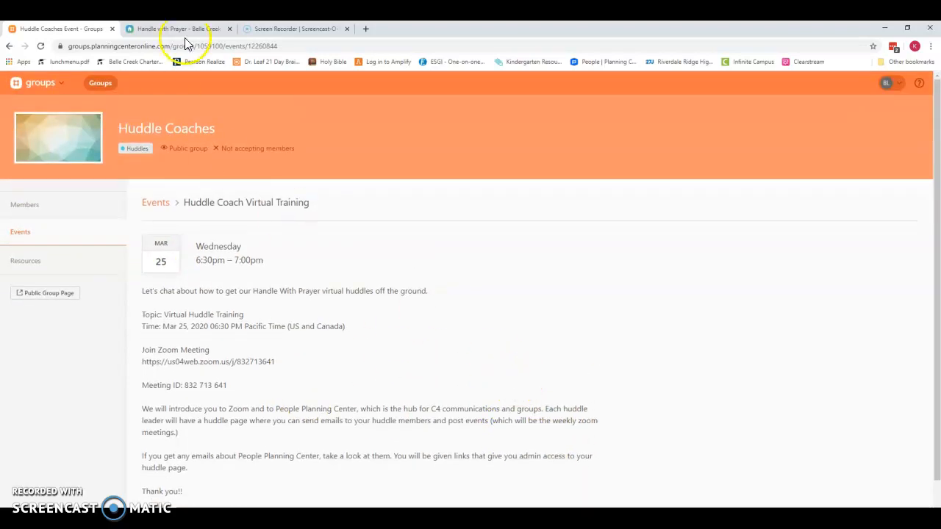
Step: Return to the groups overview, open the Handle with Prayer - Belle Creek group and view the message in the pending membership request
{"action": "left_click", "coordinate": [101, 83]}
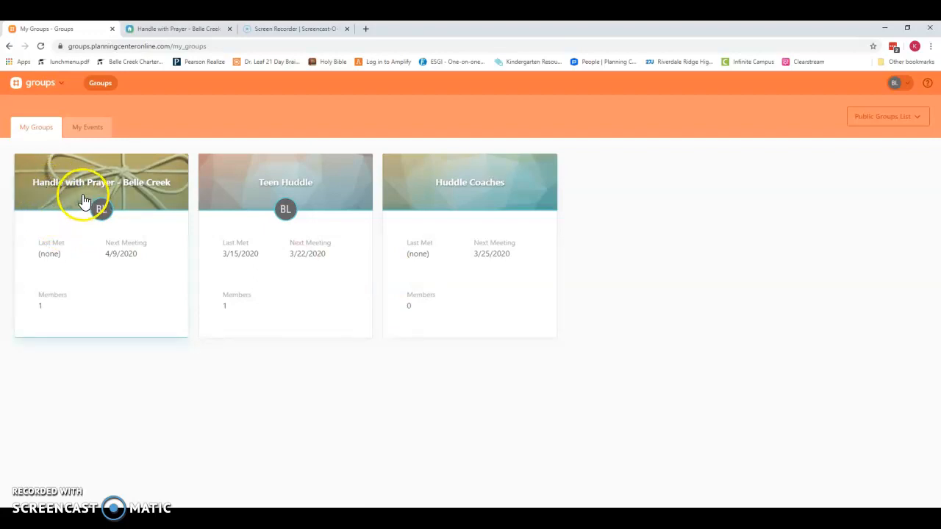
{"action": "left_click", "coordinate": [77, 205]}
{"action": "left_click", "coordinate": [74, 194]}
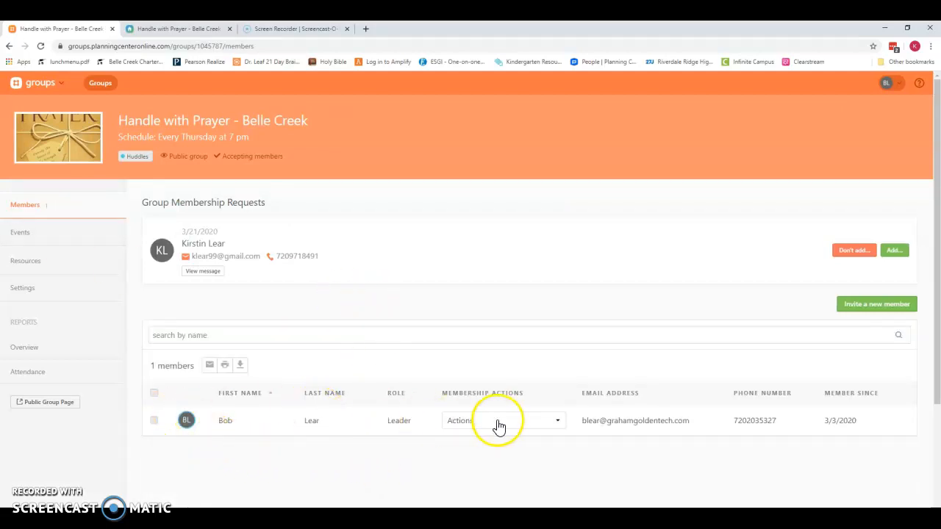
{"action": "left_click", "coordinate": [28, 208]}
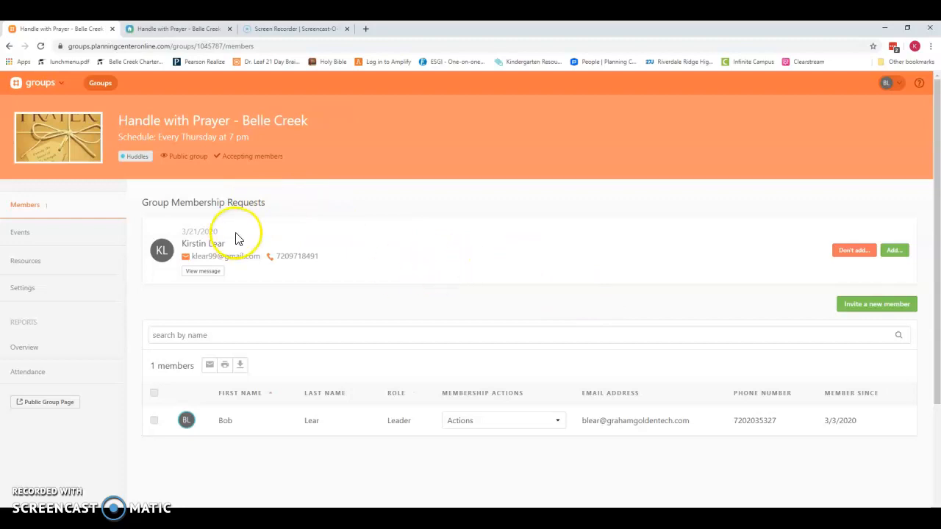
{"action": "left_click", "coordinate": [203, 279]}
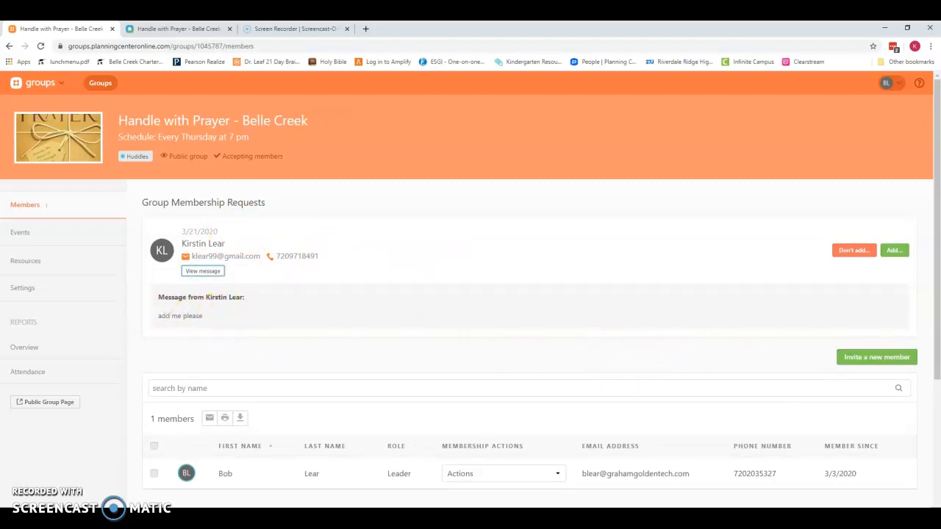
Step: Start a response that accepts the membership request and give the reply email the subject "prayer huddle"
{"action": "left_click", "coordinate": [895, 253]}
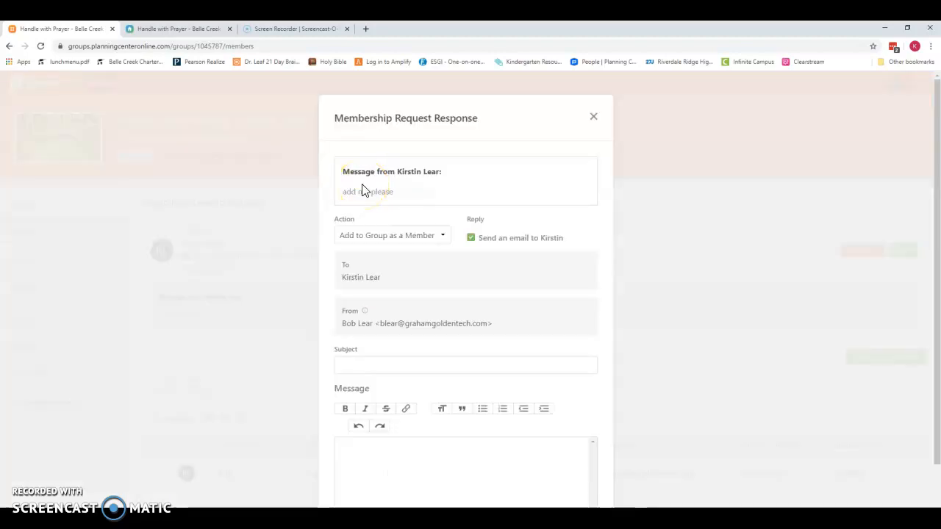
{"action": "left_click", "coordinate": [385, 364]}
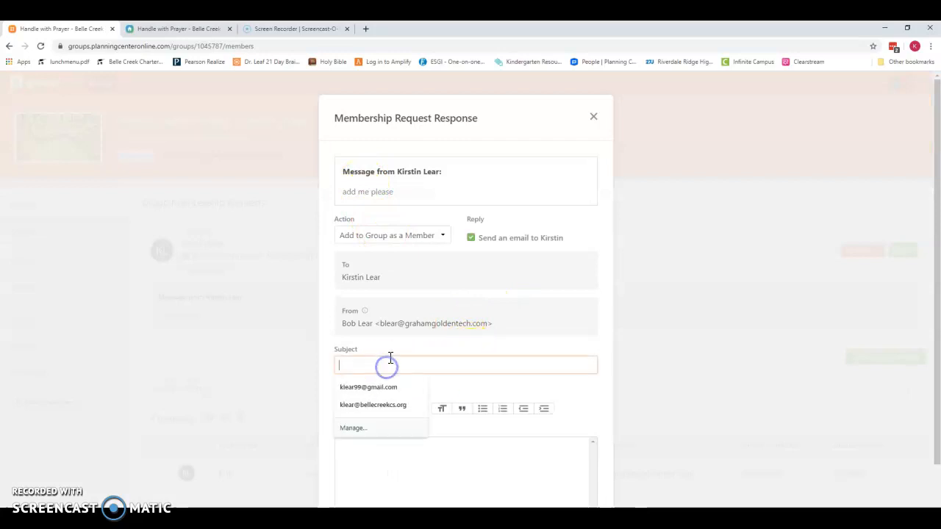
{"action": "type", "text": "prayer huddle"}
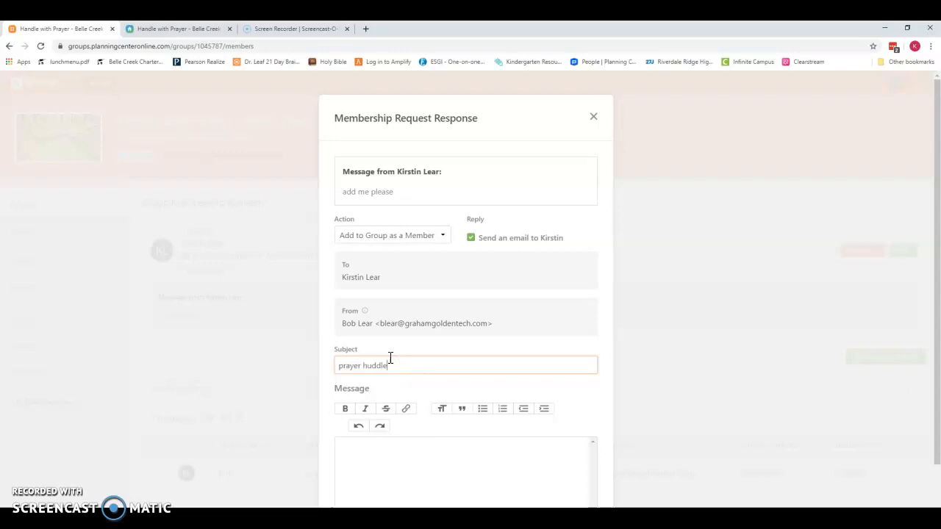
Step: Write the message "Welcome to our huddle. Please check our huddle page for events and other information." and send it, adding the requester as a member
{"action": "scroll", "coordinate": [441, 368], "scroll_direction": "down", "scroll_amount": 1}
{"action": "left_click", "coordinate": [385, 387]}
{"action": "type", "text": "Wel"}
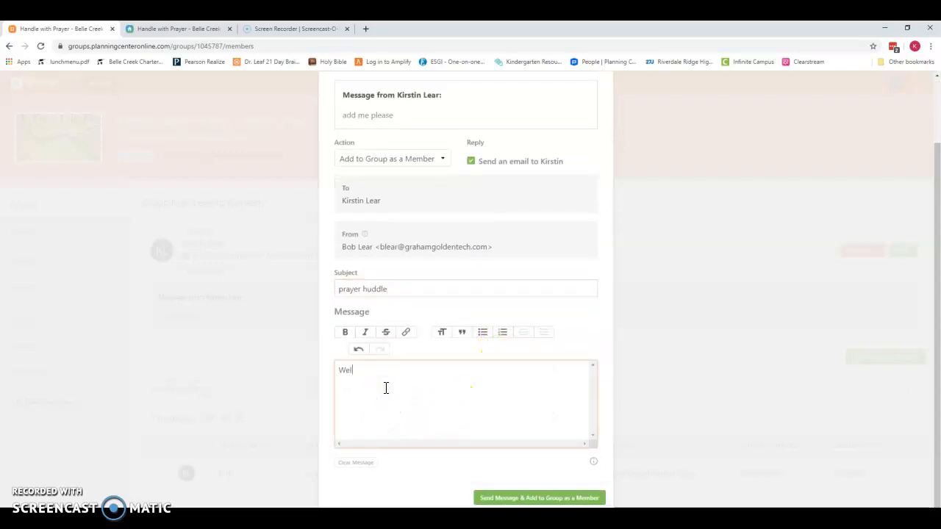
{"action": "type", "text": "come to "}
{"action": "type", "text": "our huddl"}
{"action": "type", "text": "Please check "}
{"action": "type", "text": "you"}
{"action": "type", "text": "our huddle"}
{"action": "type", "text": " pag"}
{"action": "type", "text": "e for events and "}
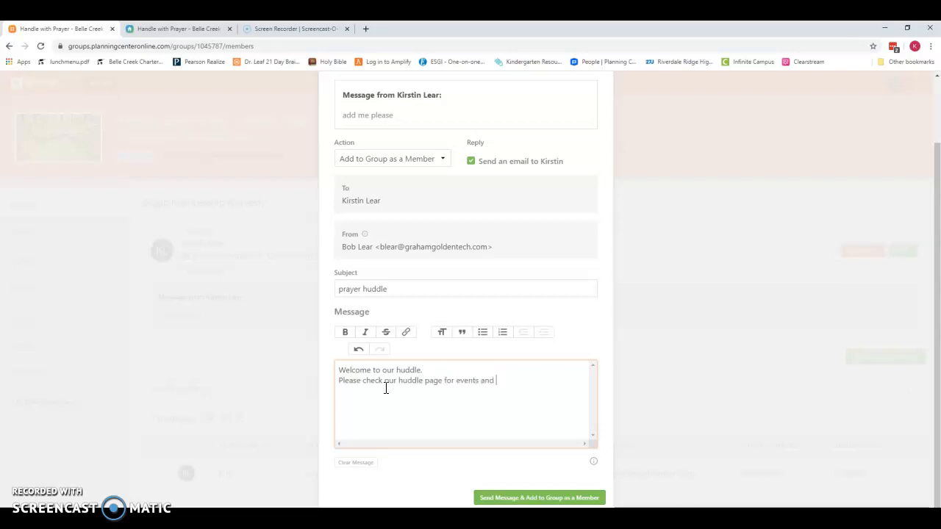
{"action": "type", "text": "other information."}
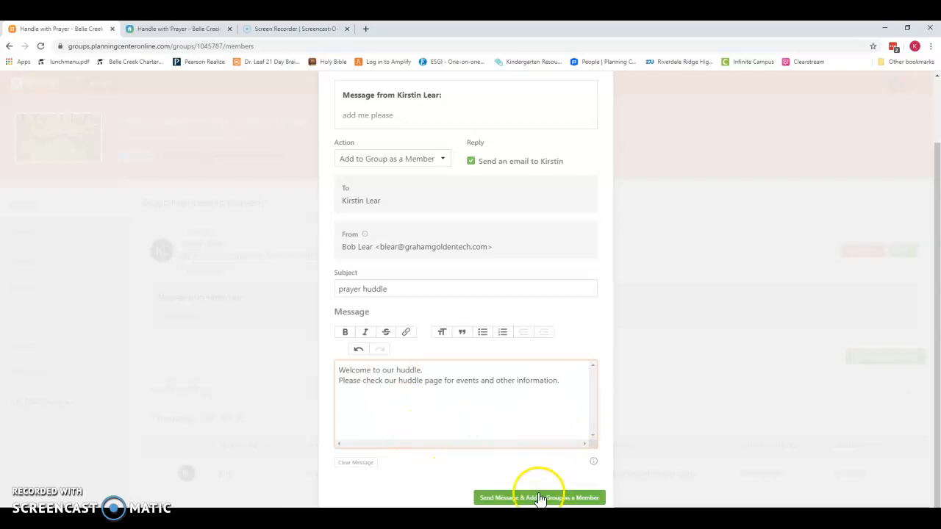
{"action": "left_click", "coordinate": [500, 497]}
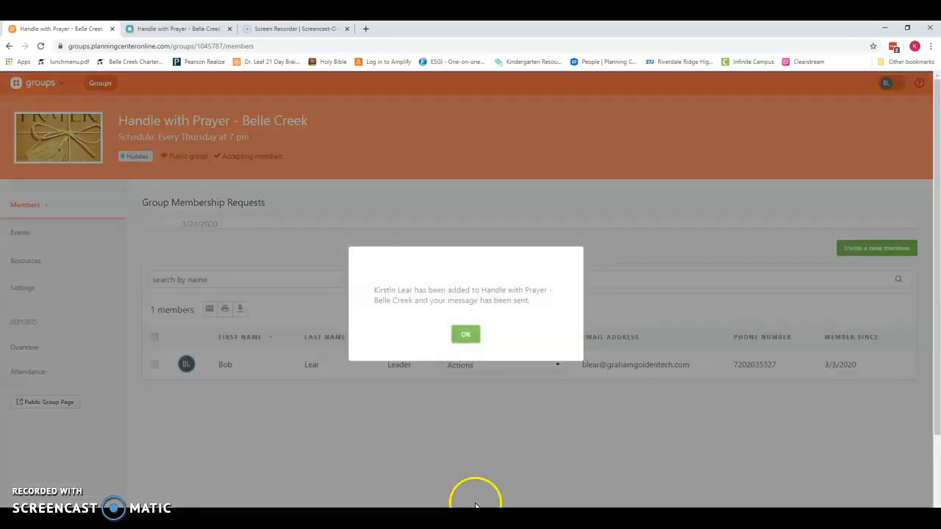
{"action": "left_click", "coordinate": [464, 332]}
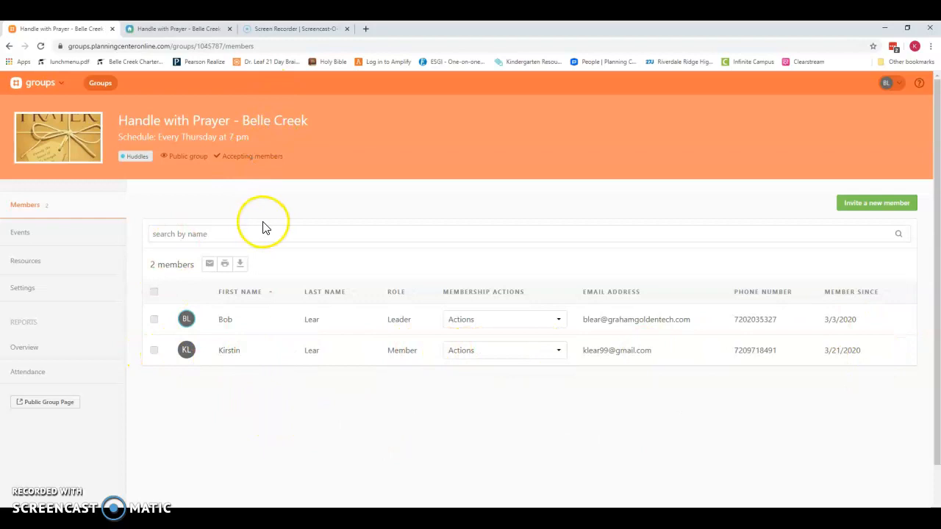
Step: Start a new event for the group, name it "Virtual Huddle" and set its date to 4/2/2020
{"action": "left_click", "coordinate": [21, 234]}
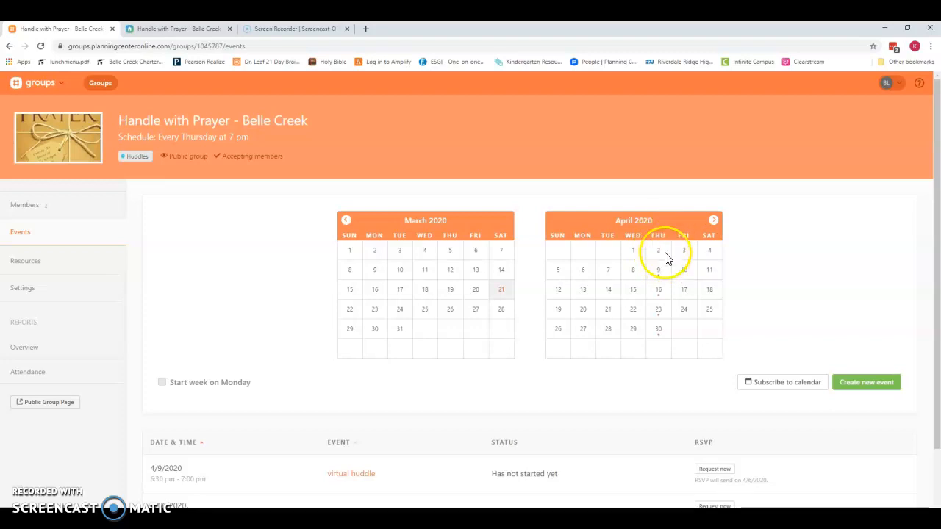
{"action": "left_click", "coordinate": [860, 383]}
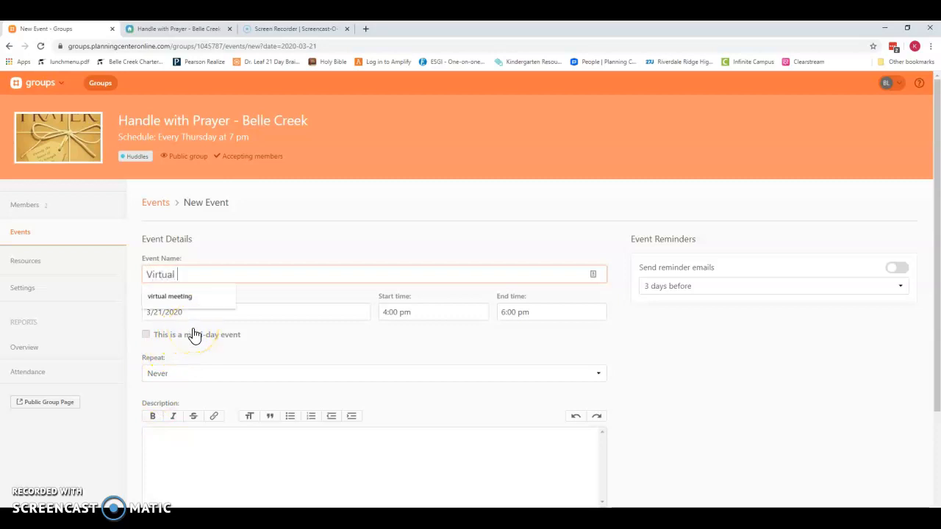
{"action": "type", "text": "Huddle"}
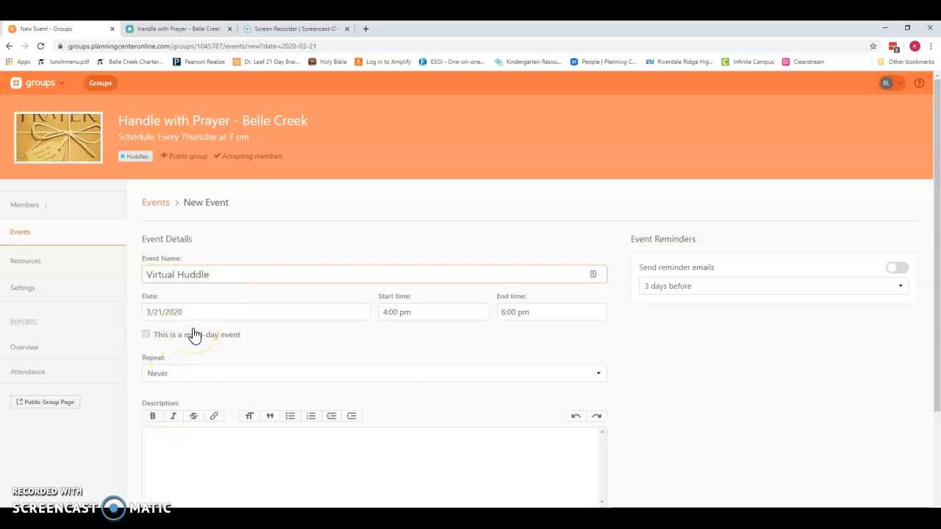
{"action": "left_click", "coordinate": [195, 313]}
{"action": "left_click", "coordinate": [185, 331]}
{"action": "left_click", "coordinate": [190, 365]}
{"action": "left_click", "coordinate": [222, 365]}
Step: Set the event to run from 6:30 pm to 7:00 pm and enable its reminder emails
{"action": "left_click", "coordinate": [377, 310]}
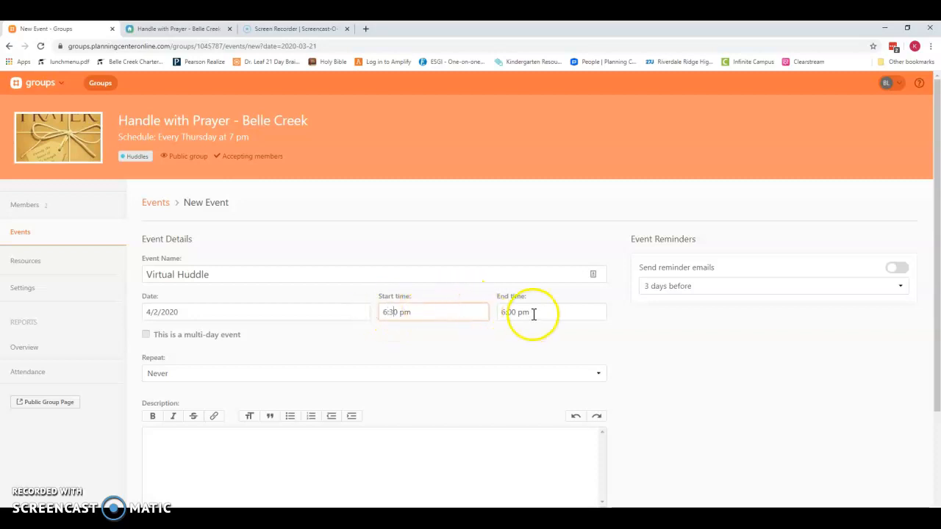
{"action": "left_click", "coordinate": [505, 312]}
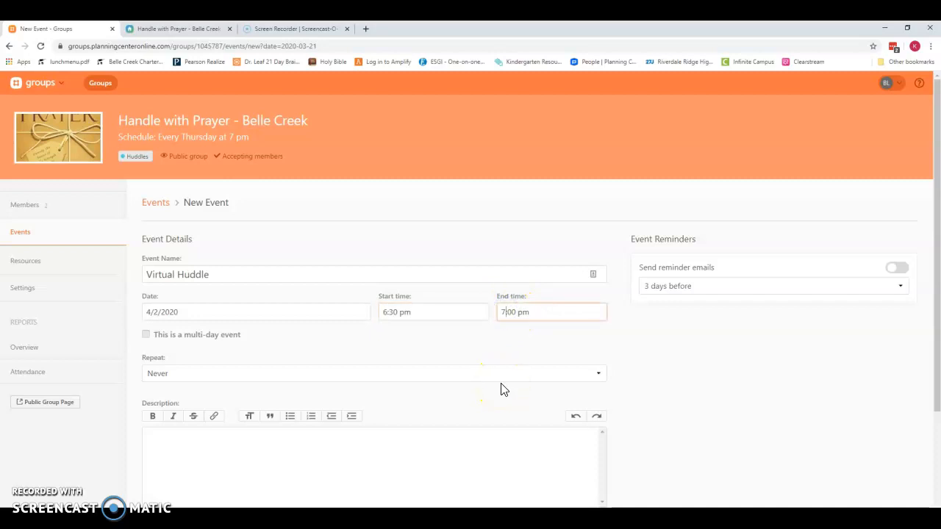
{"action": "left_click", "coordinate": [537, 355]}
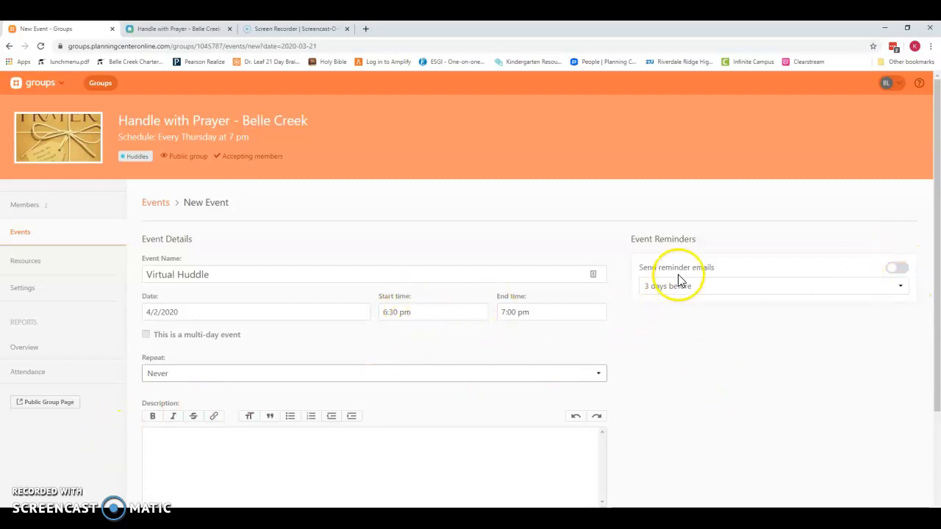
{"action": "left_click", "coordinate": [901, 269]}
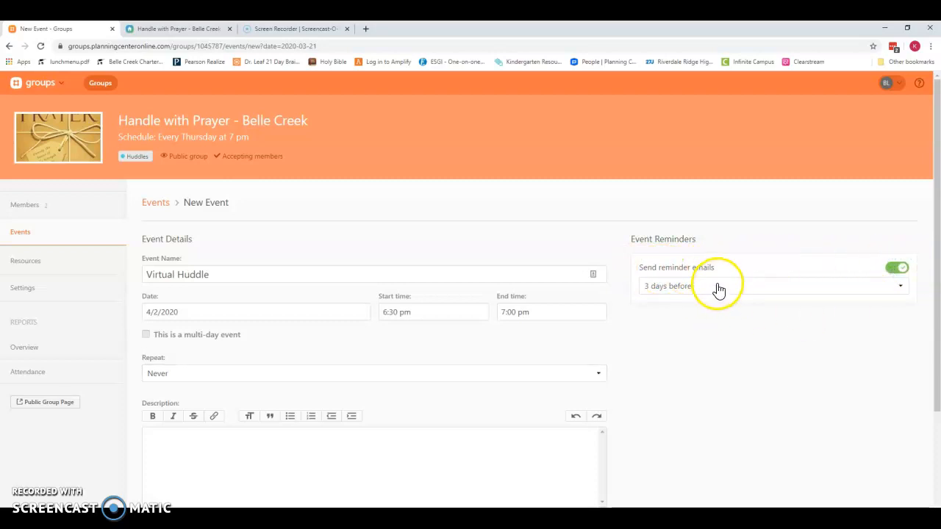
Step: Enter the description "Please read chapter 1 before we meet." followed by the Zoom invitation for the Handle with Prayer Virtual Huddle on Apr 2, 2020
{"action": "scroll", "coordinate": [257, 383], "scroll_direction": "down", "scroll_amount": 2}
{"action": "left_click", "coordinate": [228, 303]}
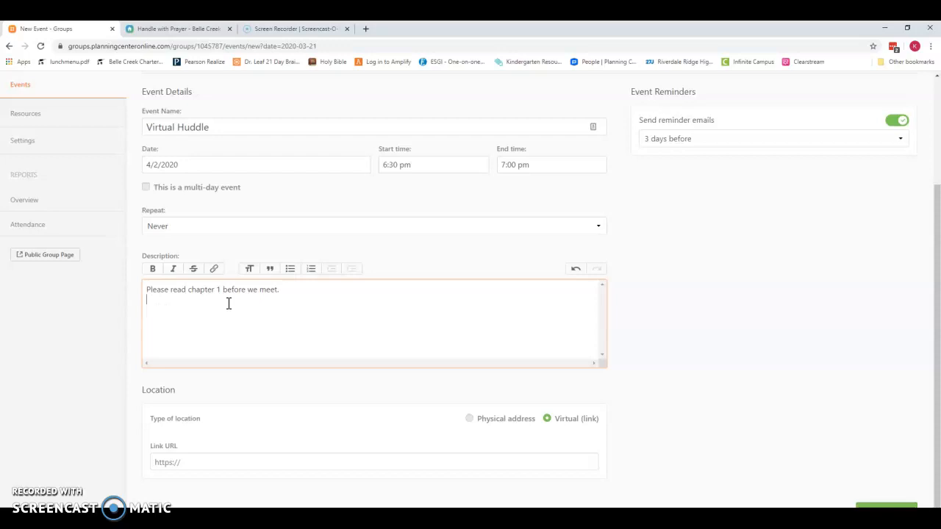
{"action": "type", "text": "Topic: Handle with Prayer Virtual Huddle Time: Apr 2, 2020 06:30 PM Pacific Time (US and Canada)  Join Zoom Meeting https://us04web.zoom.us/j/845420925  Meeting ID: 845 420 925"}
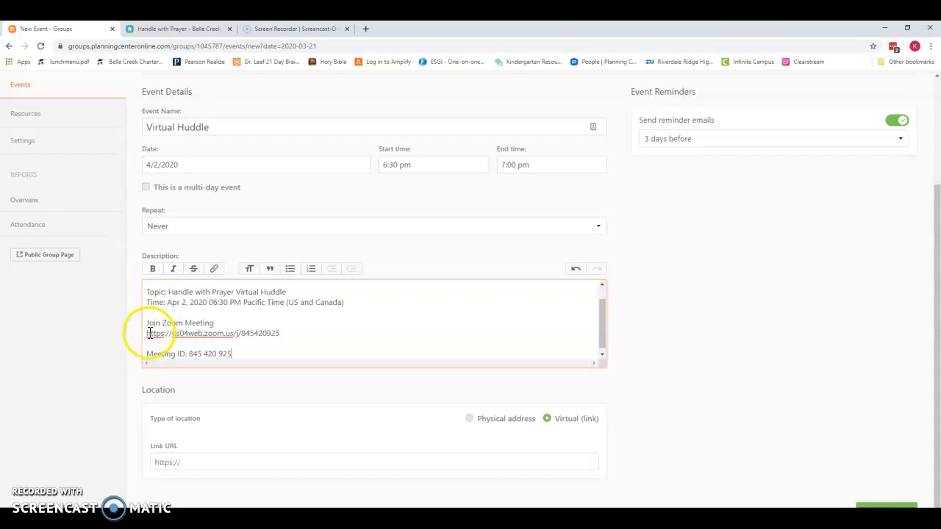
Step: Copy the Zoom meeting link from the description into the virtual location's link URL
{"action": "left_click_drag", "start_coordinate": [294, 332], "coordinate": [141, 343]}
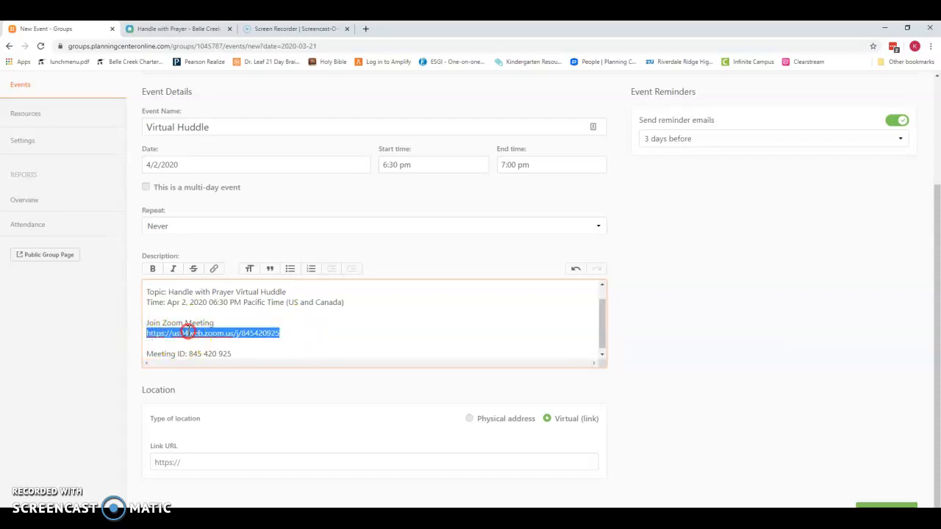
{"action": "right_click", "coordinate": [188, 333]}
{"action": "left_click", "coordinate": [221, 367]}
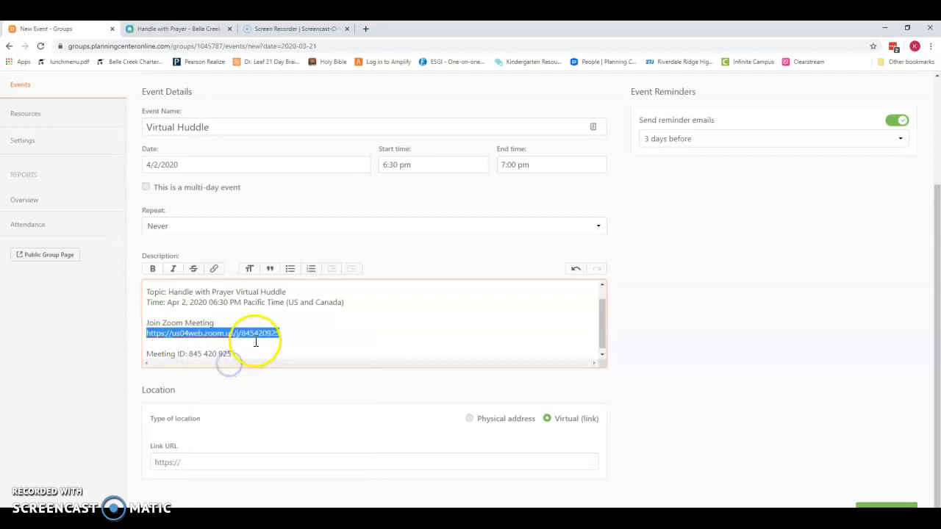
{"action": "left_click", "coordinate": [168, 465]}
{"action": "right_click", "coordinate": [180, 458]}
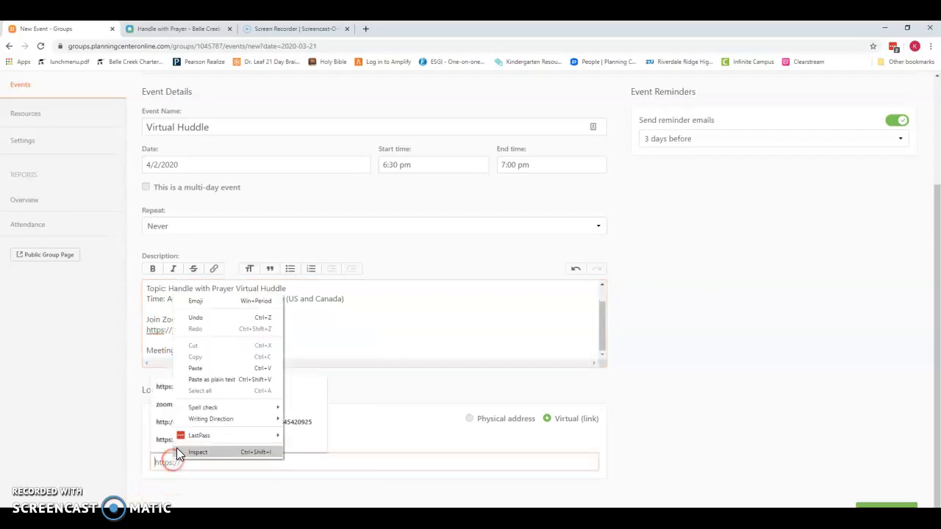
{"action": "left_click", "coordinate": [195, 368]}
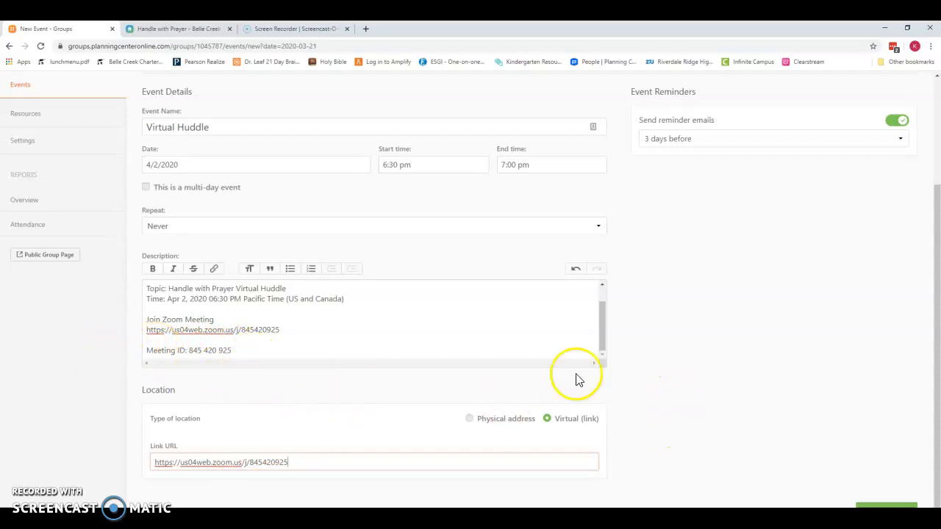
Step: Create the Virtual Huddle event after reviewing its details, and check it in the group's events list
{"action": "scroll", "coordinate": [239, 345], "scroll_direction": "up", "scroll_amount": 1}
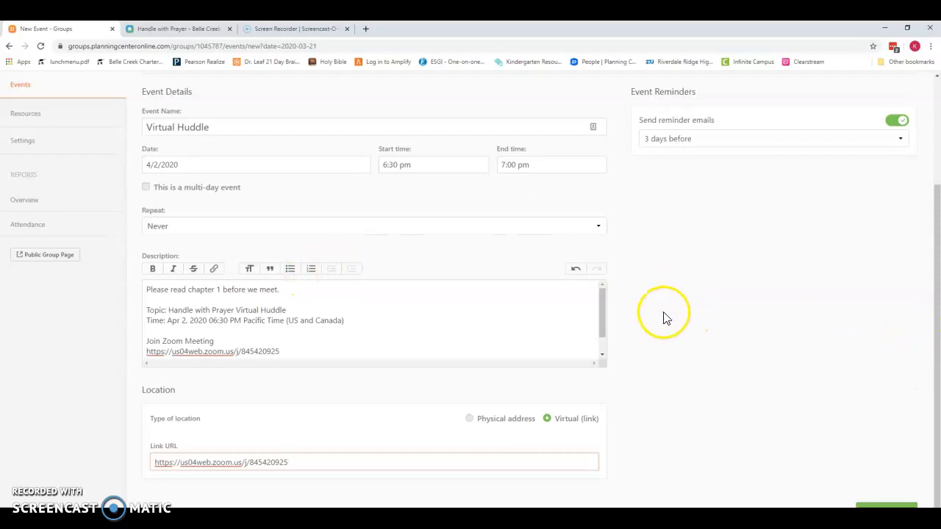
{"action": "scroll", "coordinate": [734, 353], "scroll_direction": "down", "scroll_amount": 1}
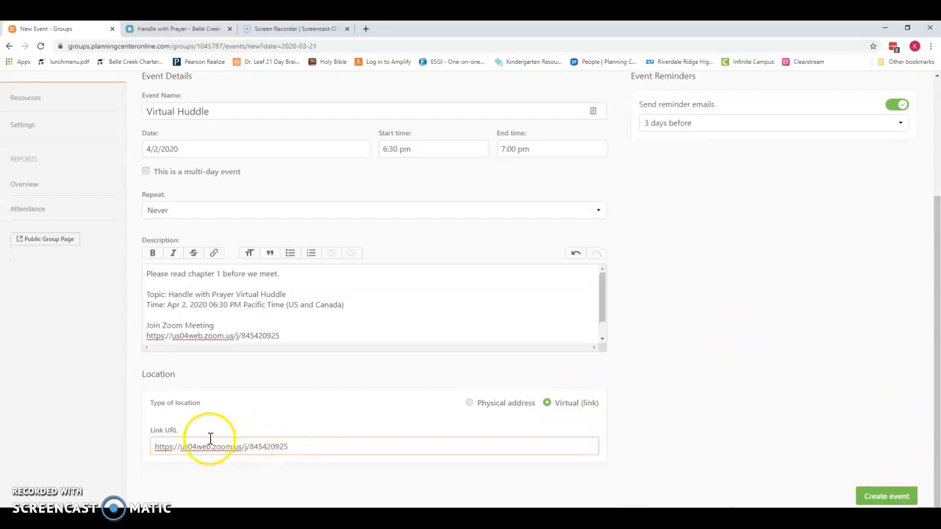
{"action": "left_click", "coordinate": [888, 498]}
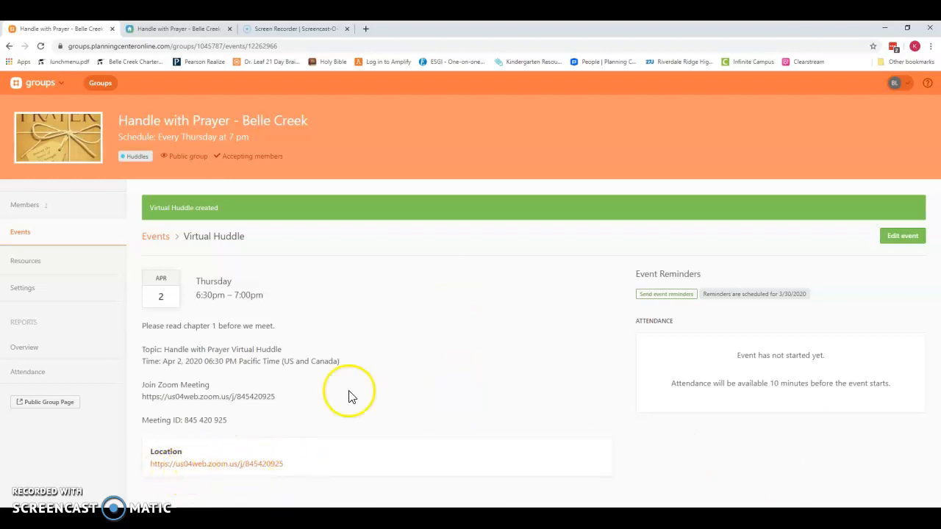
{"action": "left_click", "coordinate": [21, 235]}
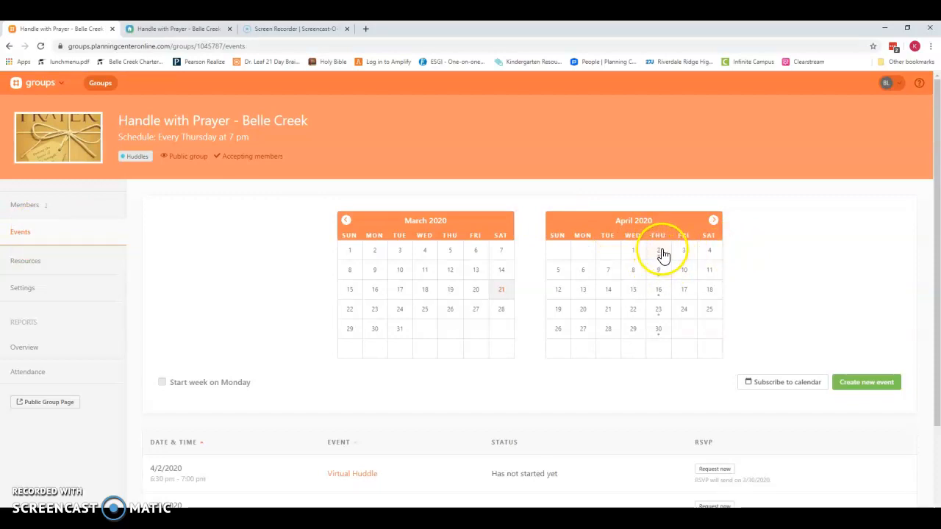
{"action": "scroll", "coordinate": [375, 412], "scroll_direction": "down", "scroll_amount": 3}
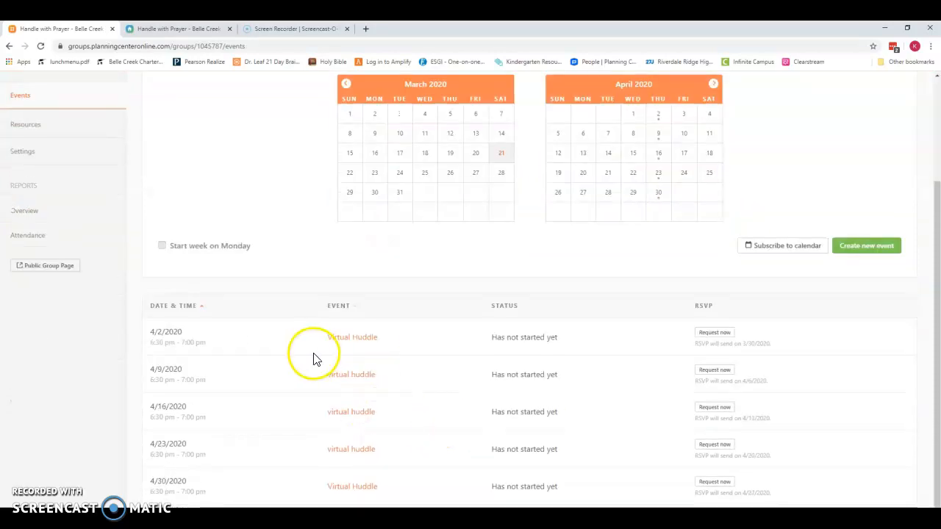
Step: Review the group's April 2020 calendar and its list of scheduled virtual huddle events
{"action": "scroll", "coordinate": [418, 477], "scroll_direction": "up", "scroll_amount": 3}
{"action": "scroll", "coordinate": [417, 463], "scroll_direction": "down", "scroll_amount": 2}
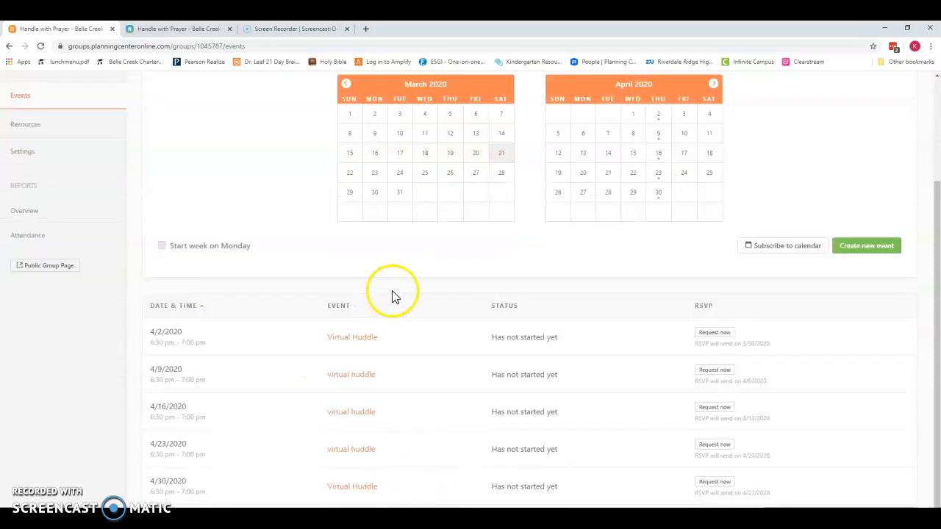
{"action": "scroll", "coordinate": [385, 424], "scroll_direction": "up", "scroll_amount": 2}
Step: Look at the group's settings, and examine the attendance report with its available date ranges
{"action": "left_click", "coordinate": [22, 288]}
{"action": "left_click", "coordinate": [35, 265]}
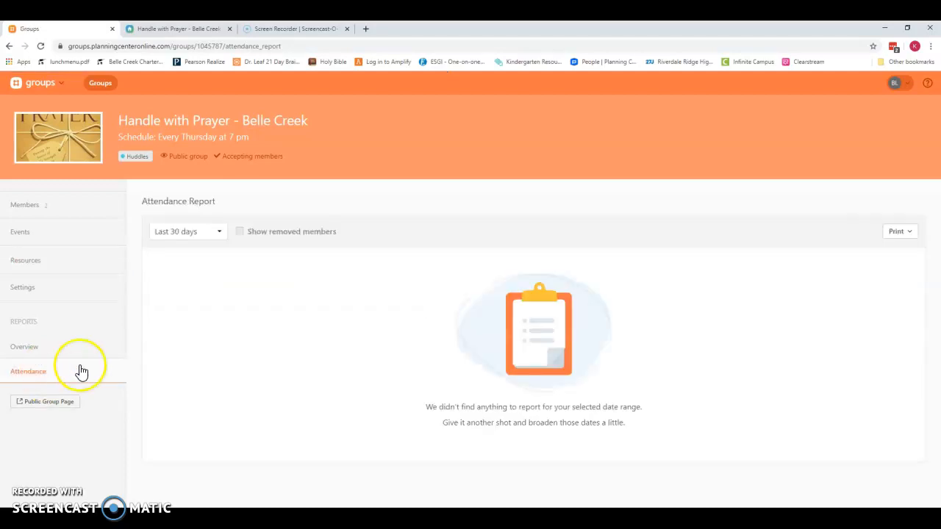
{"action": "left_click", "coordinate": [204, 233]}
{"action": "left_click", "coordinate": [204, 233]}
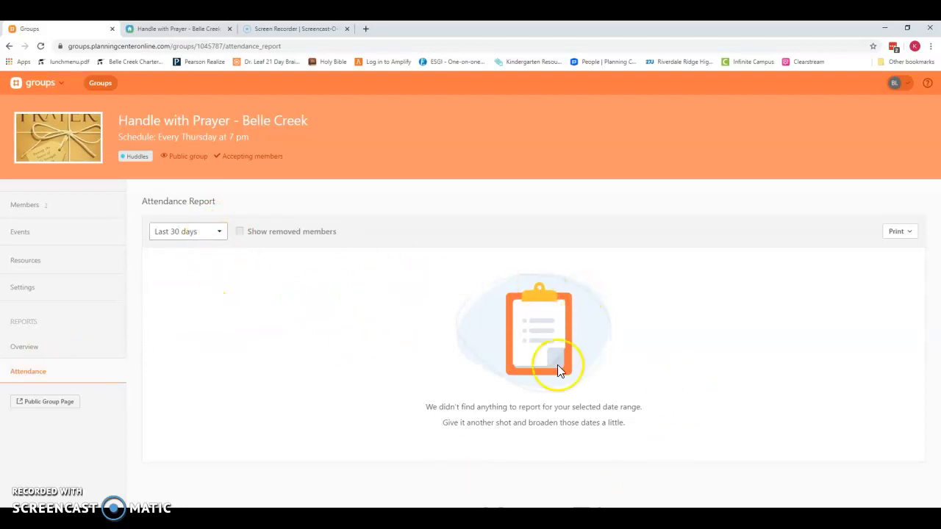
Step: Open the public page of the Handle with Prayer - Belle Creek group and copy its web address
{"action": "left_click", "coordinate": [35, 402]}
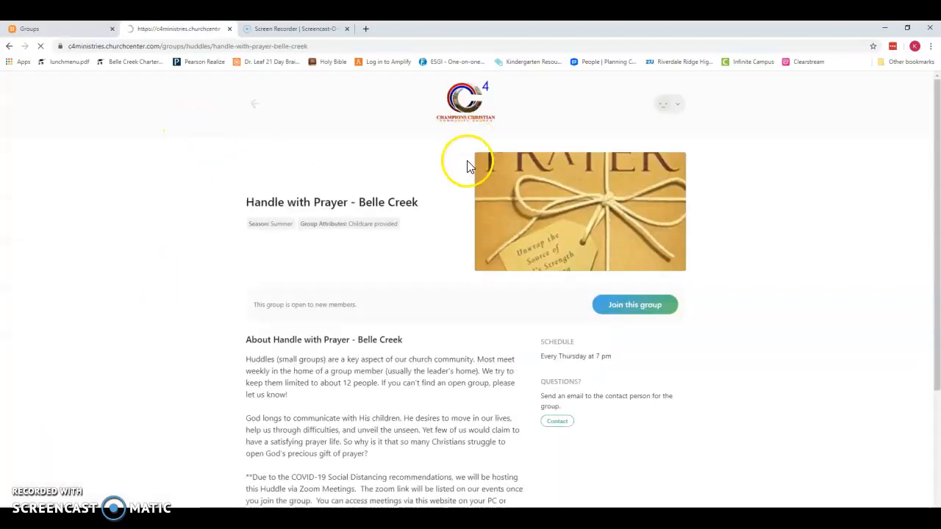
{"action": "left_click", "coordinate": [294, 47]}
{"action": "right_click", "coordinate": [294, 48]}
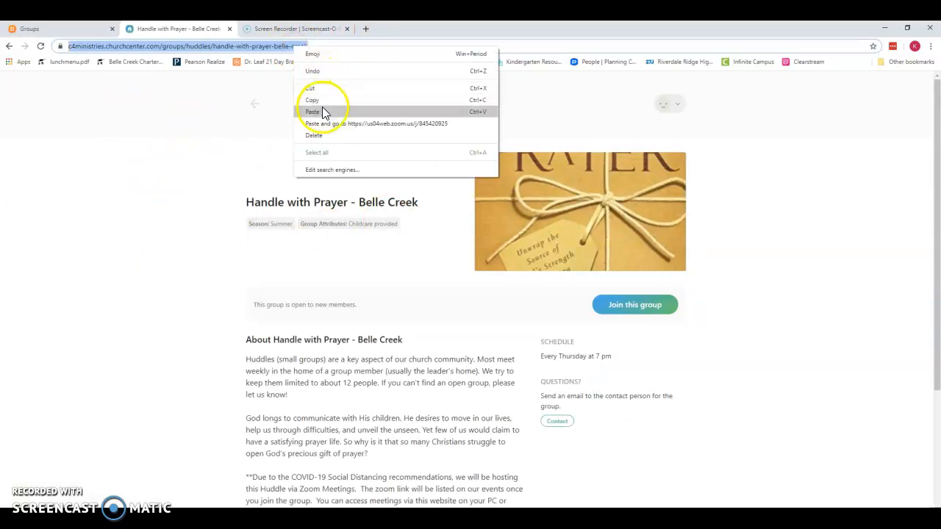
{"action": "left_click", "coordinate": [326, 100]}
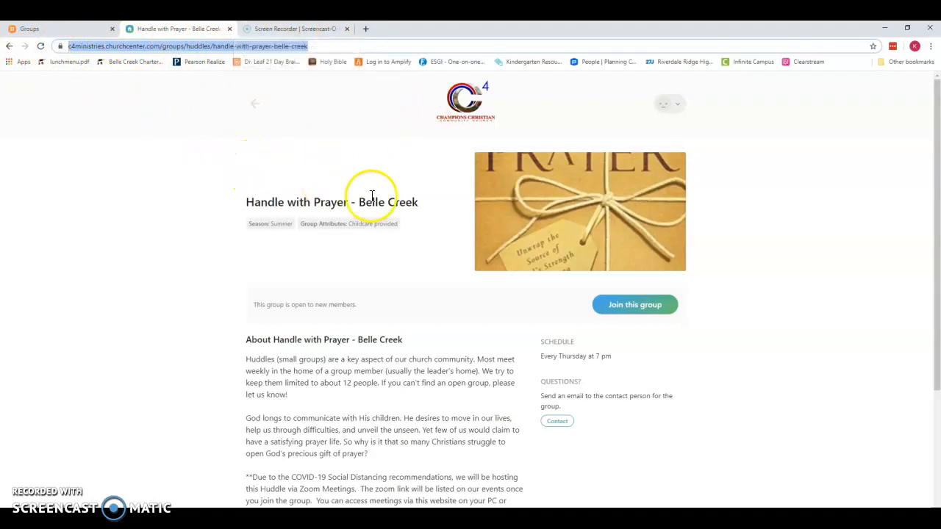
Step: Close the public group page after looking over its description, and return to the overview of all managed groups
{"action": "scroll", "coordinate": [246, 172], "scroll_direction": "down", "scroll_amount": 2}
{"action": "scroll", "coordinate": [246, 172], "scroll_direction": "up", "scroll_amount": 2}
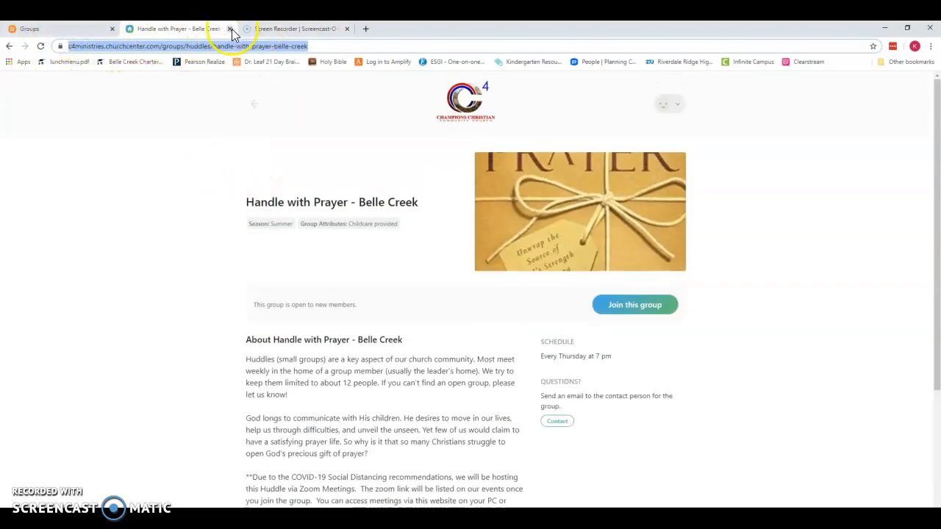
{"action": "left_click", "coordinate": [230, 29]}
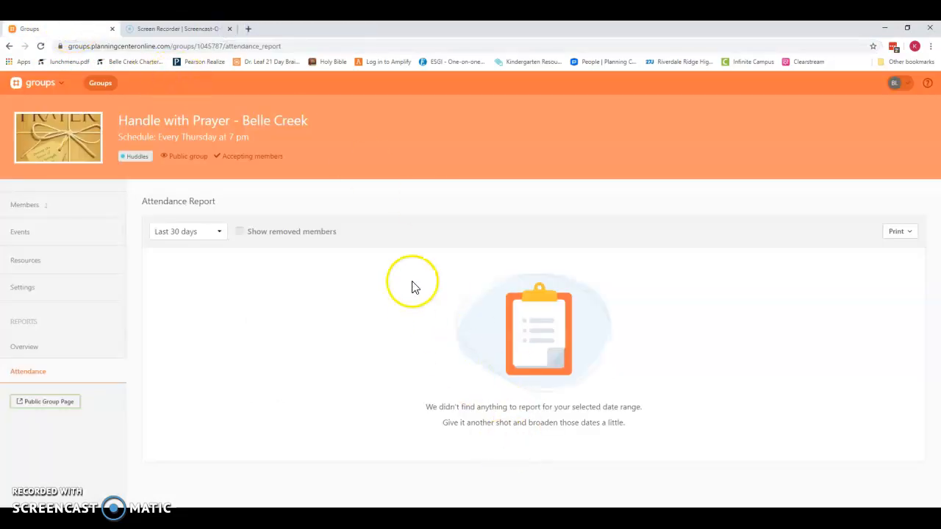
{"action": "left_click", "coordinate": [101, 84]}
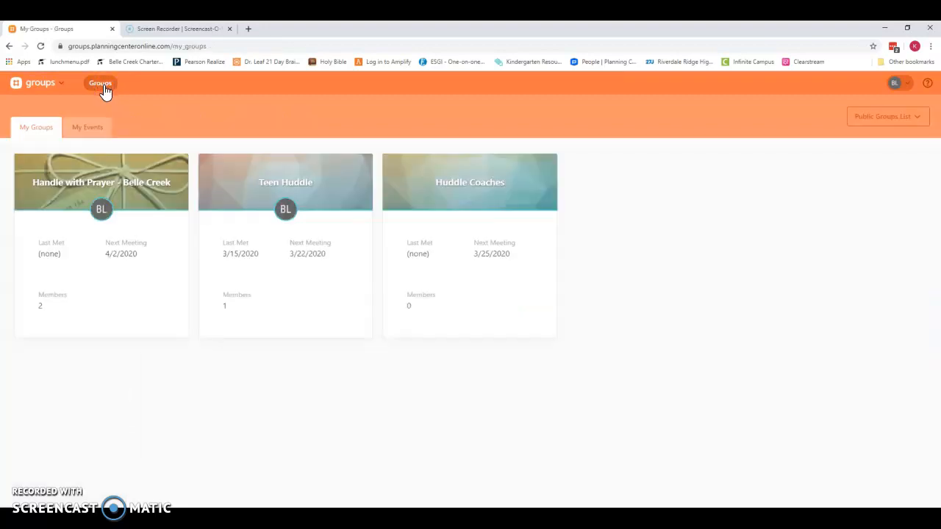